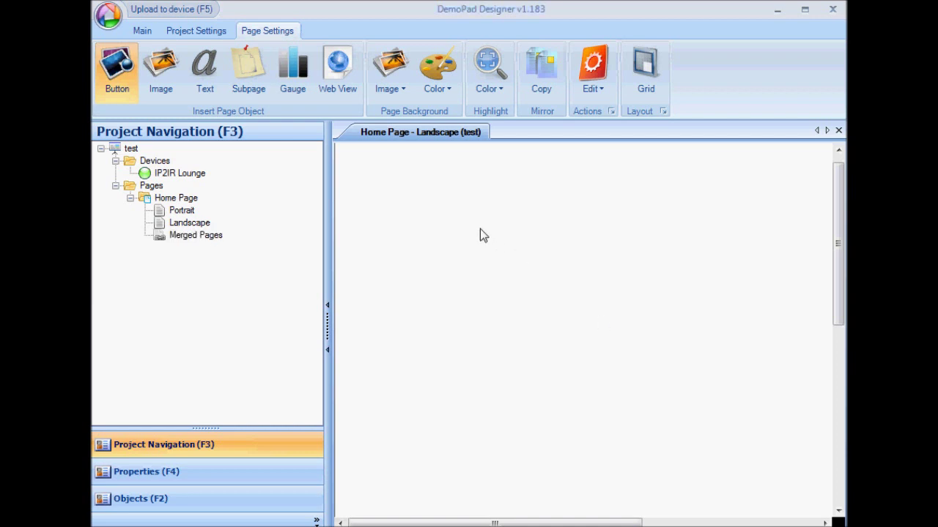
# Set the landscape page's background image to background1_landscape.png from the Graphics Files 2 Backgrounds folder.
pyautogui.click(399, 95)
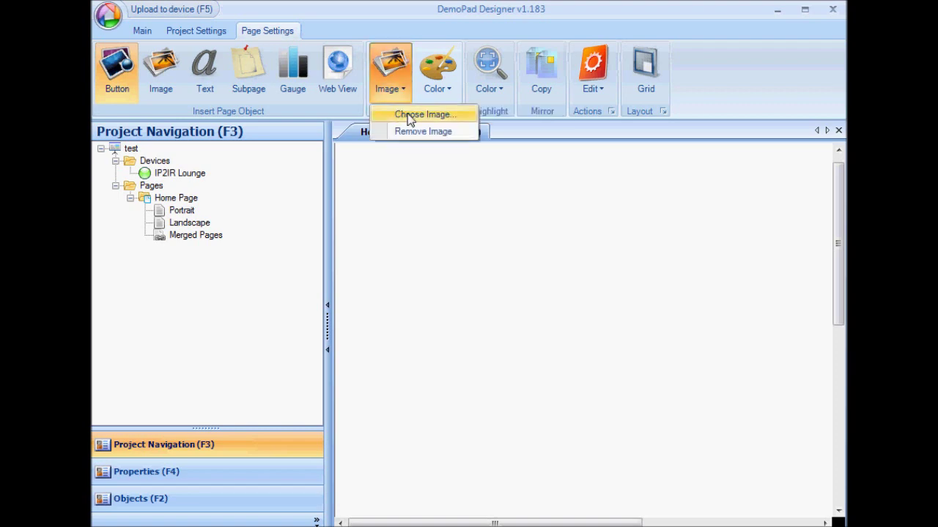
pyautogui.click(408, 113)
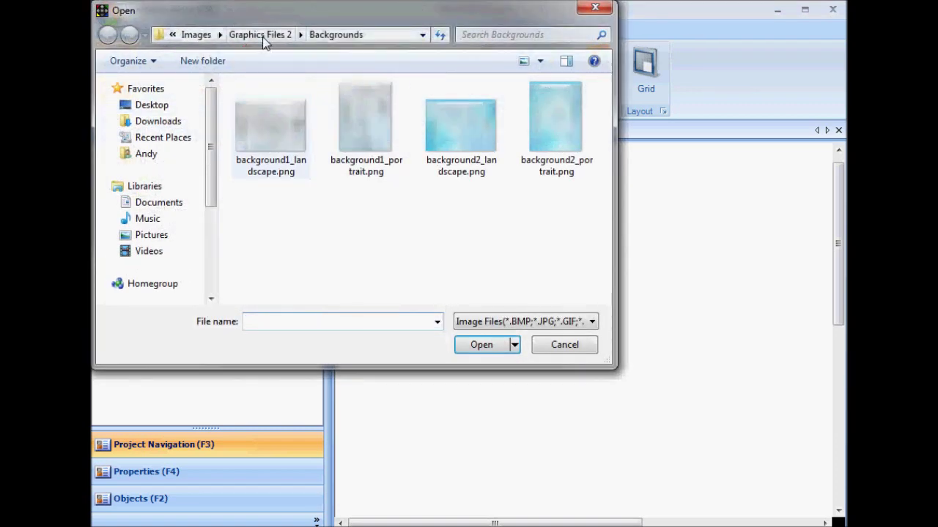
pyautogui.click(260, 34)
pyautogui.doubleClick(284, 112)
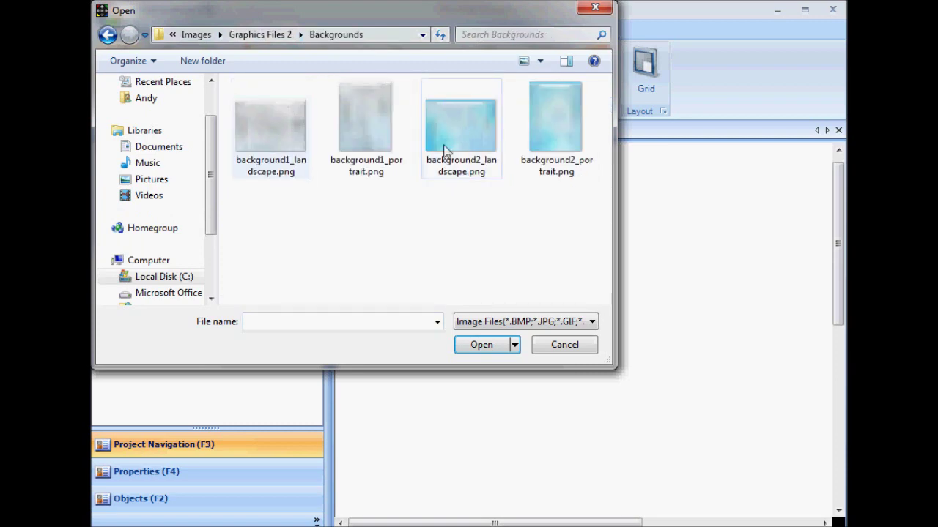
pyautogui.doubleClick(272, 140)
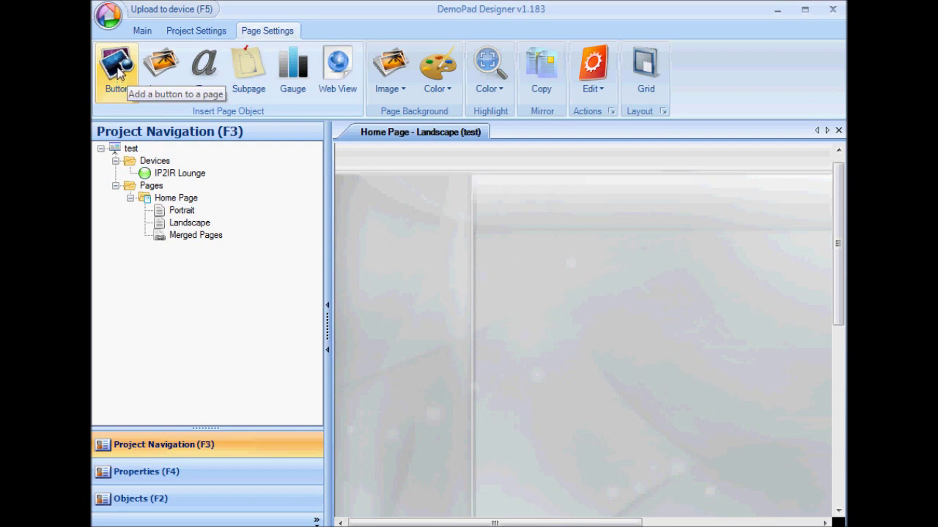
# Add audio.png and home.png from the Menu Normal image folder as buttons on the page's left strip, with home above audio.
pyautogui.click(118, 70)
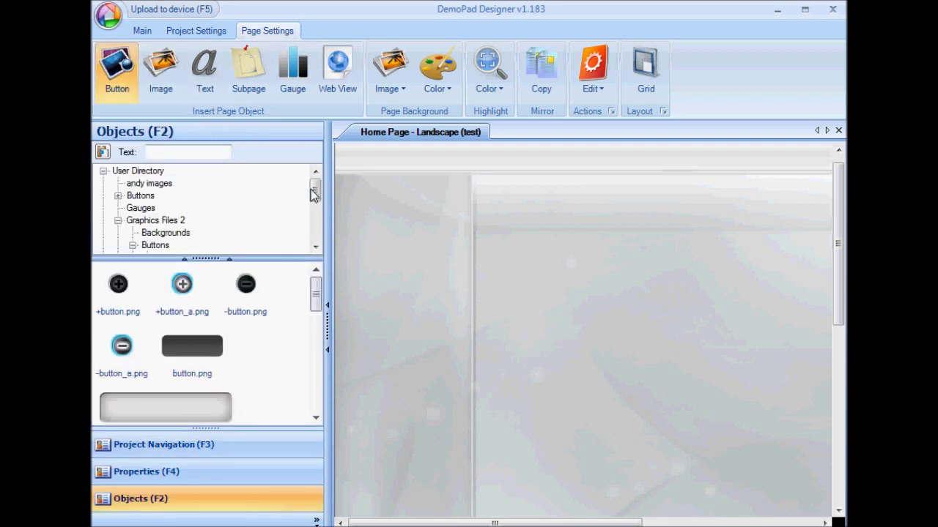
pyautogui.moveTo(314, 193); pyautogui.dragTo(315, 222)
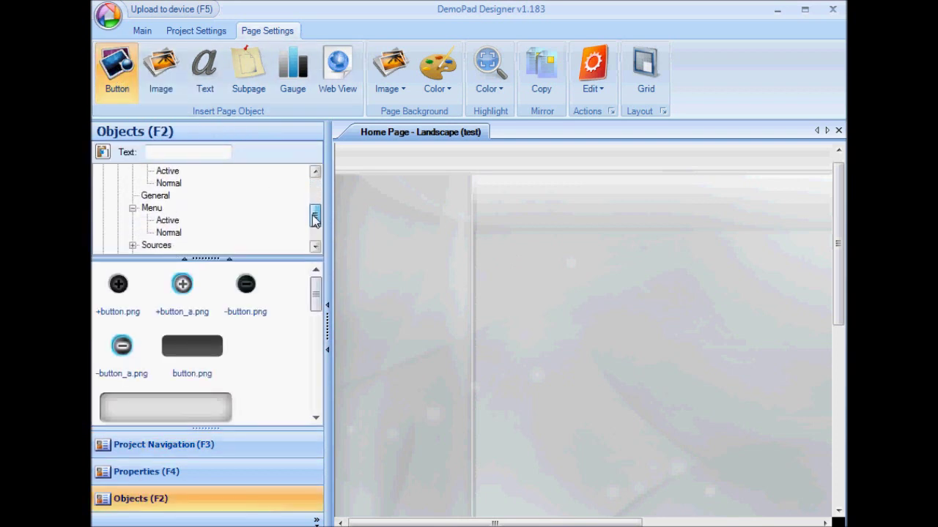
pyautogui.click(169, 233)
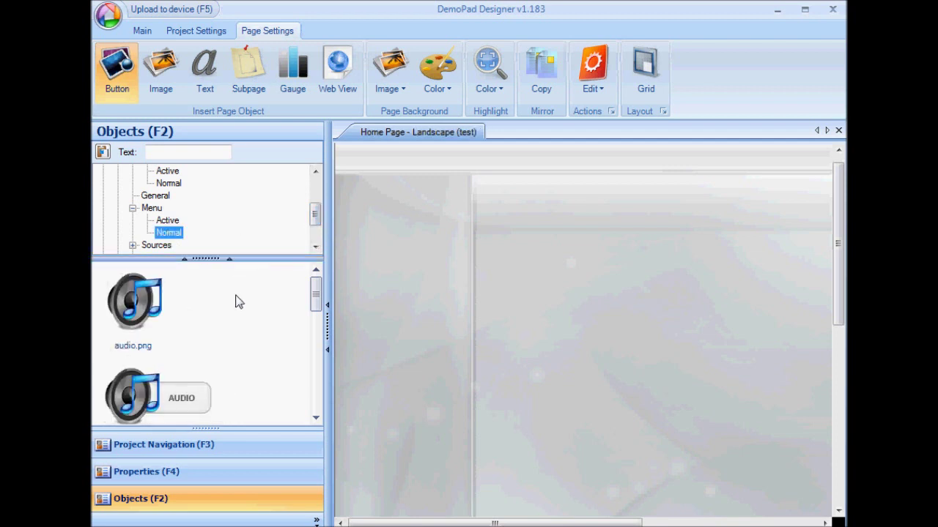
pyautogui.moveTo(161, 309); pyautogui.dragTo(334, 328)
pyautogui.moveTo(316, 284); pyautogui.dragTo(317, 327)
pyautogui.moveTo(136, 311); pyautogui.dragTo(423, 233)
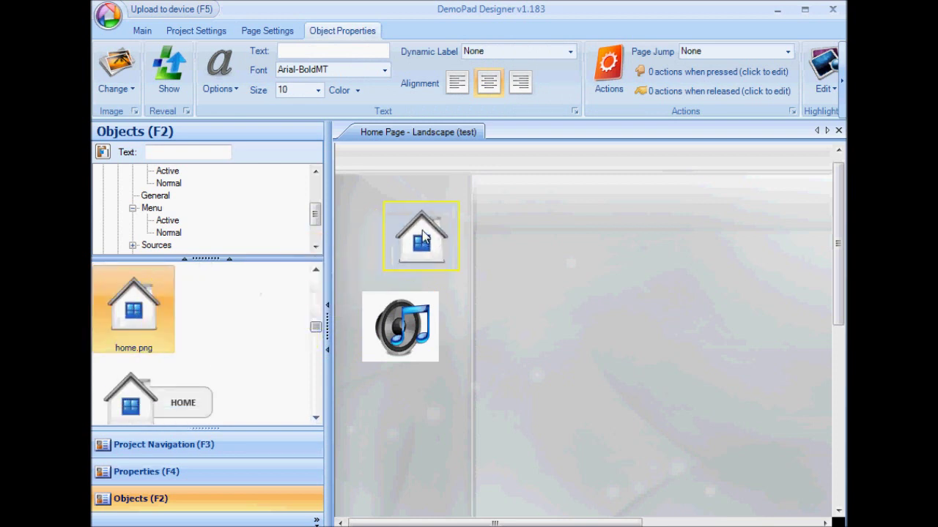
# Add ipod.png and lighting.png from the same image folder as buttons below the audio button.
pyautogui.moveTo(317, 329); pyautogui.dragTo(314, 353)
pyautogui.moveTo(133, 338); pyautogui.dragTo(432, 416)
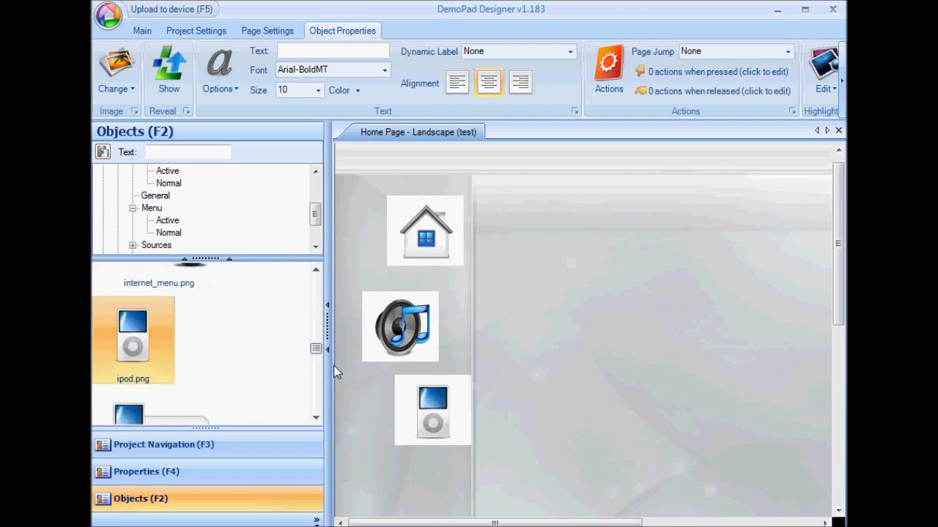
pyautogui.moveTo(316, 350); pyautogui.dragTo(314, 360)
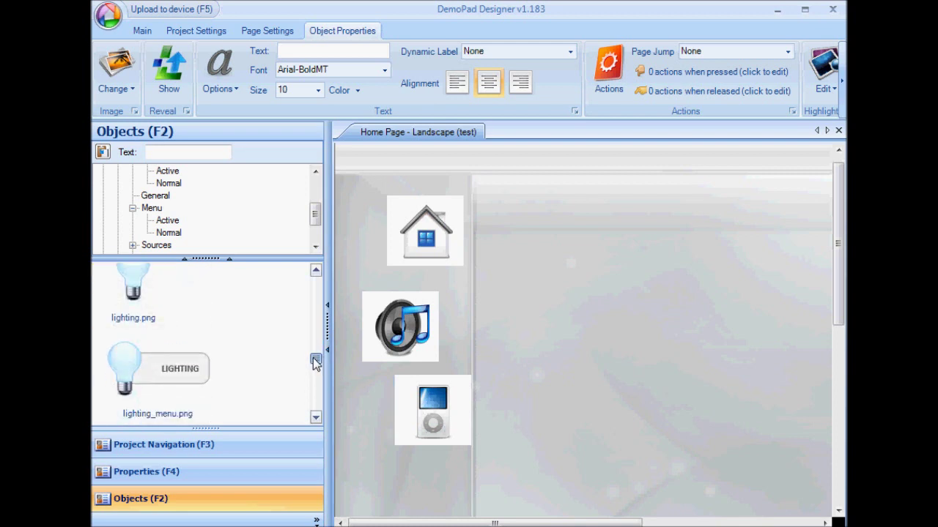
pyautogui.moveTo(149, 281); pyautogui.dragTo(460, 473)
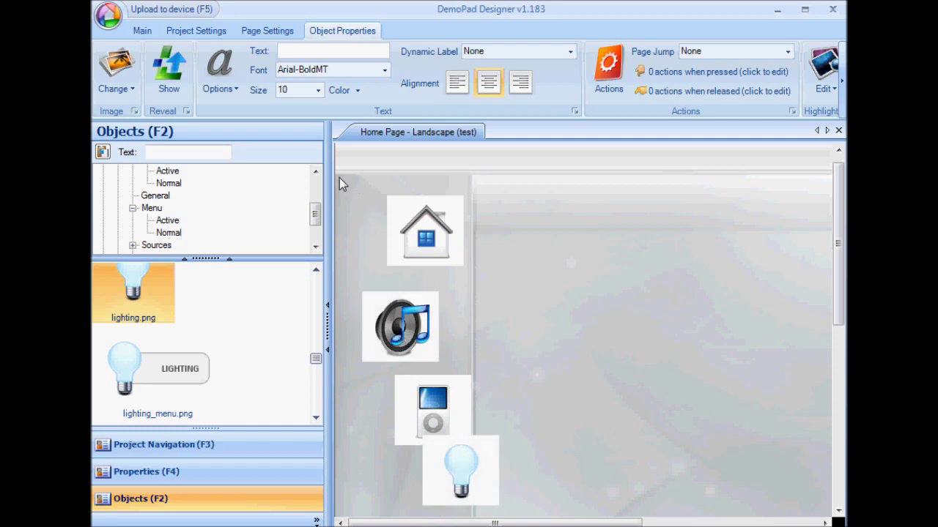
# Align the four buttons along their left edges and distribute them evenly vertically.
pyautogui.moveTo(340, 174); pyautogui.dragTo(563, 519)
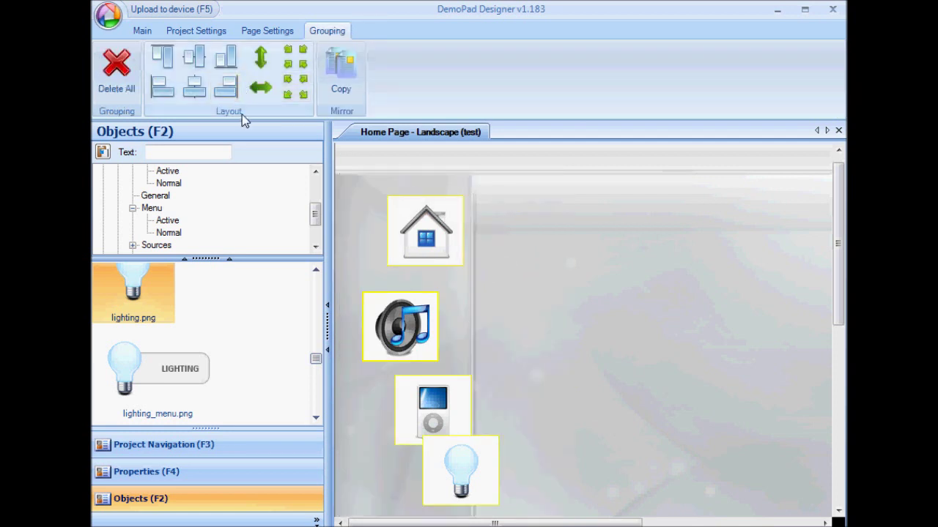
pyautogui.click(164, 97)
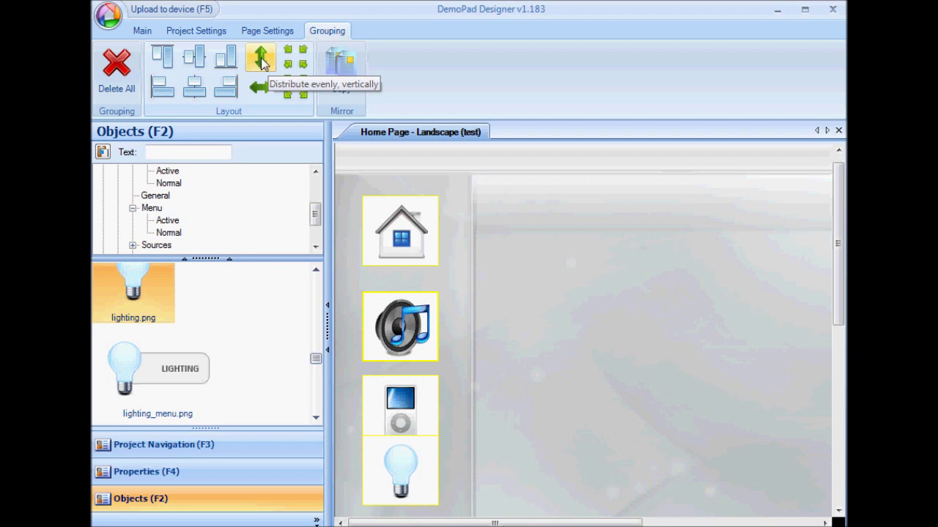
pyautogui.click(263, 64)
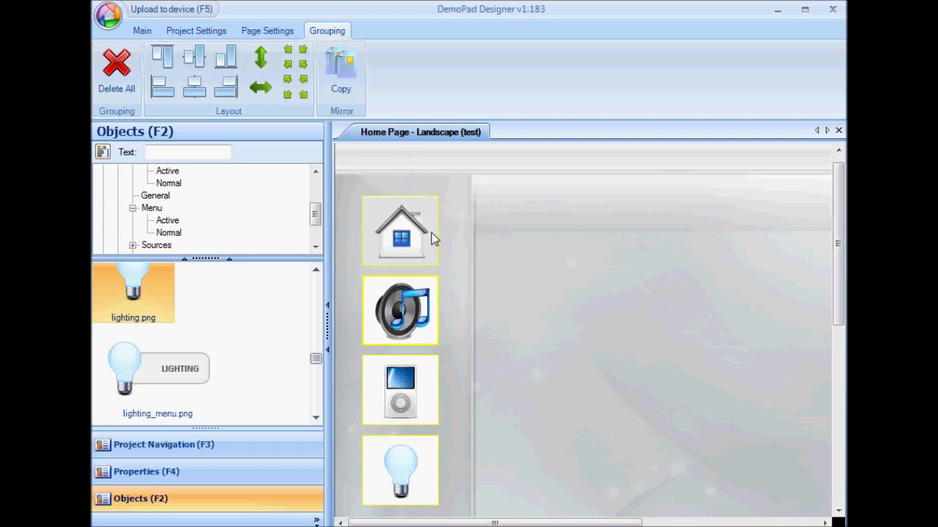
# Move the four-button group into the page's main area, and scatter the audio, iPod and lighting buttons out of line.
pyautogui.moveTo(410, 242); pyautogui.dragTo(547, 219)
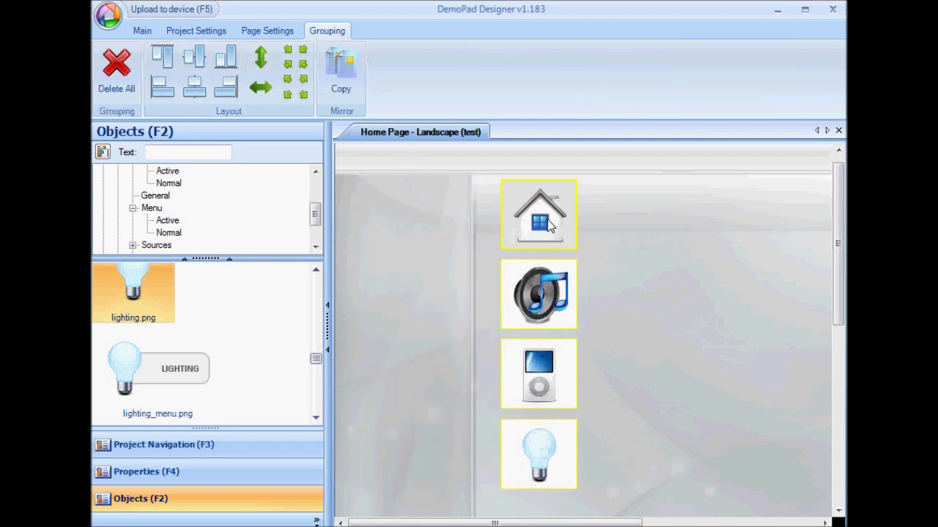
pyautogui.click(648, 250)
pyautogui.click(546, 297)
pyautogui.moveTo(545, 297); pyautogui.dragTo(616, 289)
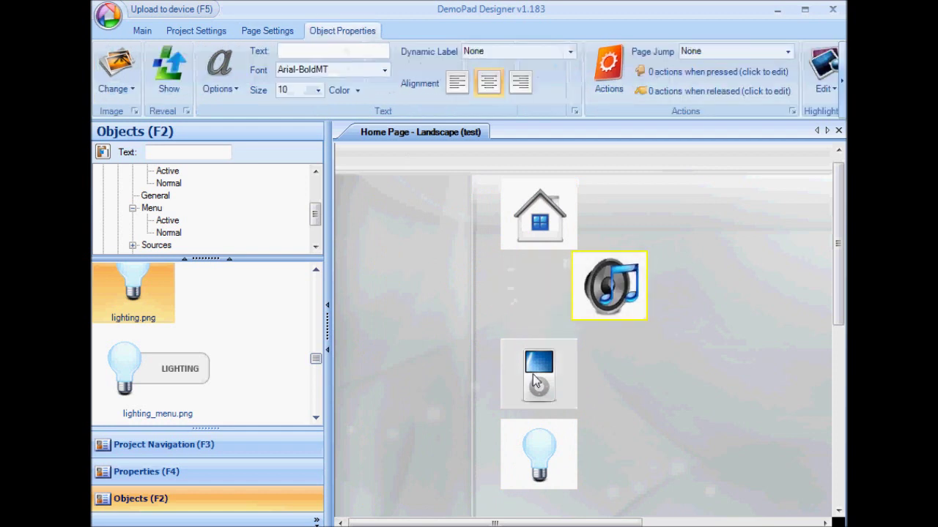
pyautogui.moveTo(532, 375); pyautogui.dragTo(722, 315)
pyautogui.moveTo(561, 429); pyautogui.dragTo(417, 250)
# Align the four scattered buttons in one horizontal row through their vertical centres.
pyautogui.moveTo(372, 161); pyautogui.dragTo(739, 412)
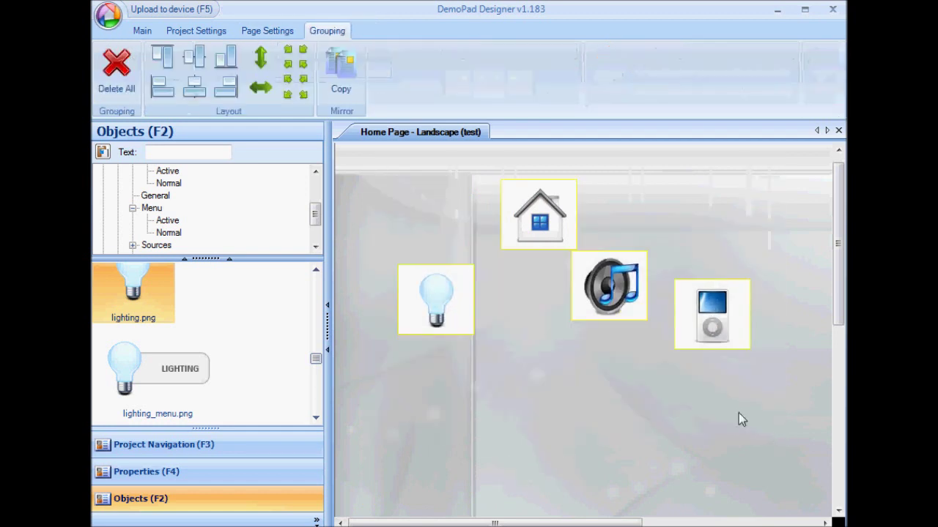
pyautogui.click(194, 64)
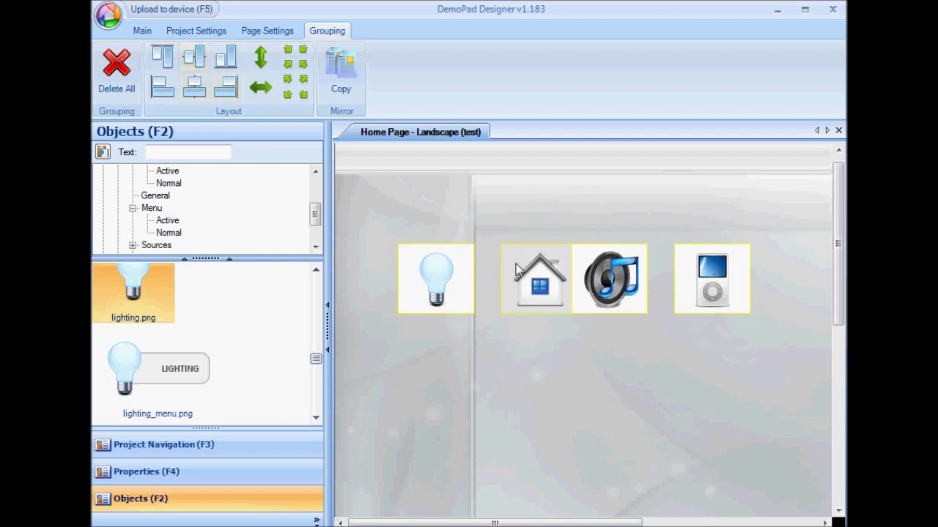
pyautogui.click(554, 226)
# Rearrange the home, audio and iPod buttons into a rough staggered column around the lighting button, with iPod uppermost and audio lowest.
pyautogui.click(534, 279)
pyautogui.moveTo(534, 280); pyautogui.dragTo(461, 368)
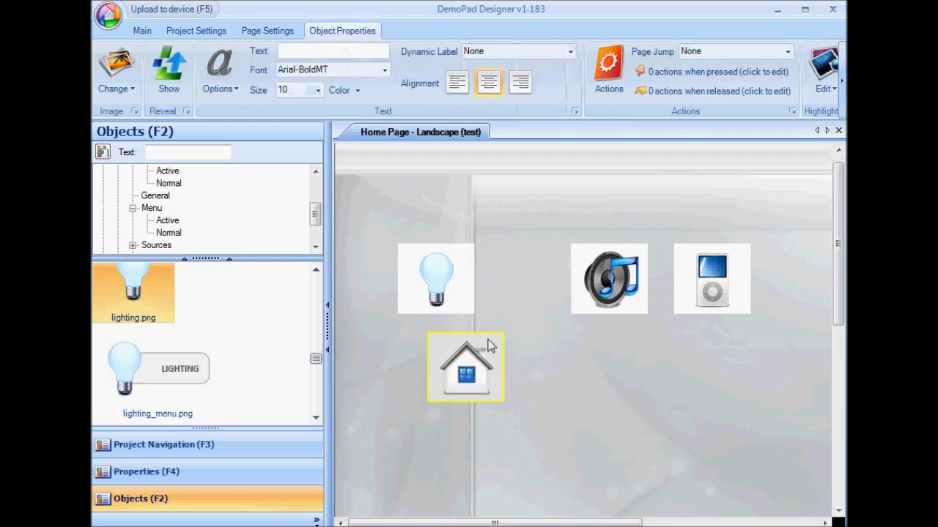
pyautogui.click(608, 279)
pyautogui.moveTo(609, 278); pyautogui.dragTo(516, 443)
pyautogui.moveTo(684, 308); pyautogui.dragTo(466, 236)
# Centre the four staggered buttons in one column and distribute them evenly vertically.
pyautogui.moveTo(375, 157); pyautogui.dragTo(619, 464)
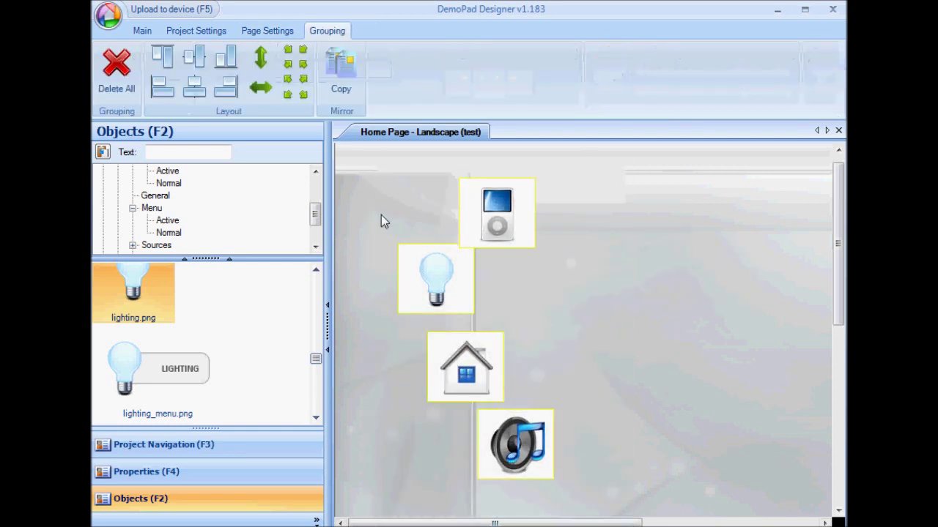
pyautogui.click(201, 89)
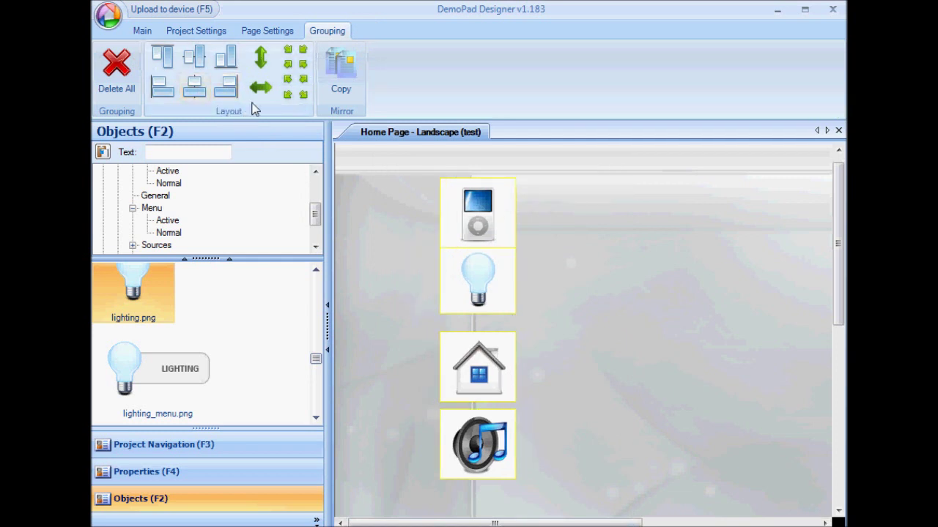
pyautogui.click(260, 58)
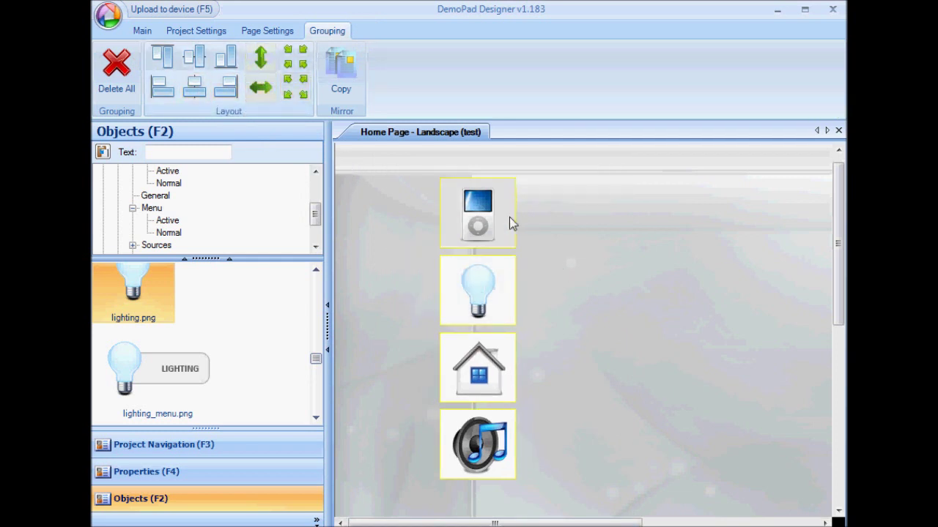
pyautogui.click(572, 231)
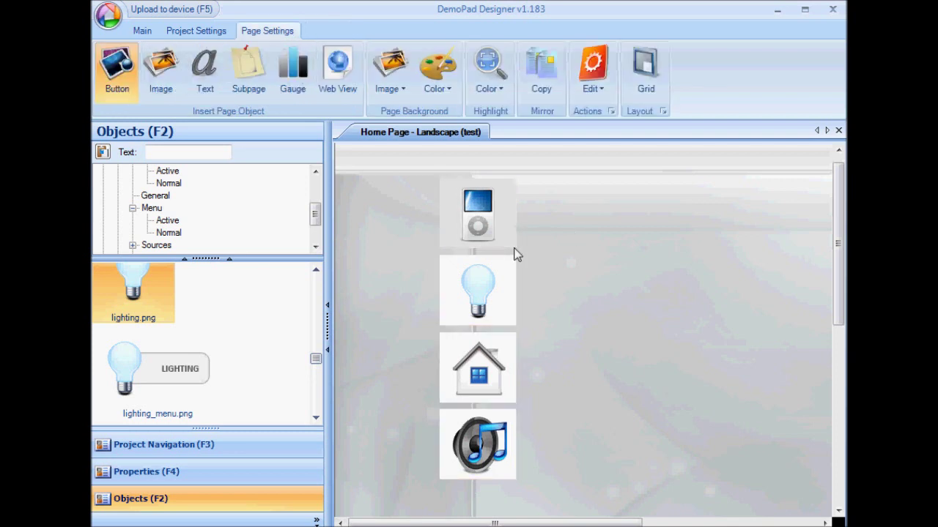
# Stretch the iPod button into a wide, flat shape and make all four buttons match its size.
pyautogui.click(513, 252)
pyautogui.moveTo(514, 252); pyautogui.dragTo(653, 225)
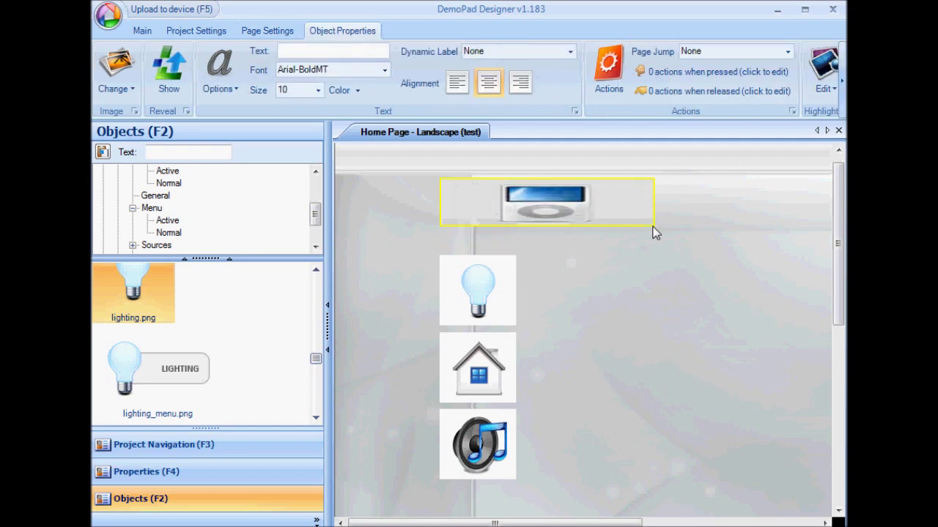
pyautogui.moveTo(407, 163); pyautogui.dragTo(730, 522)
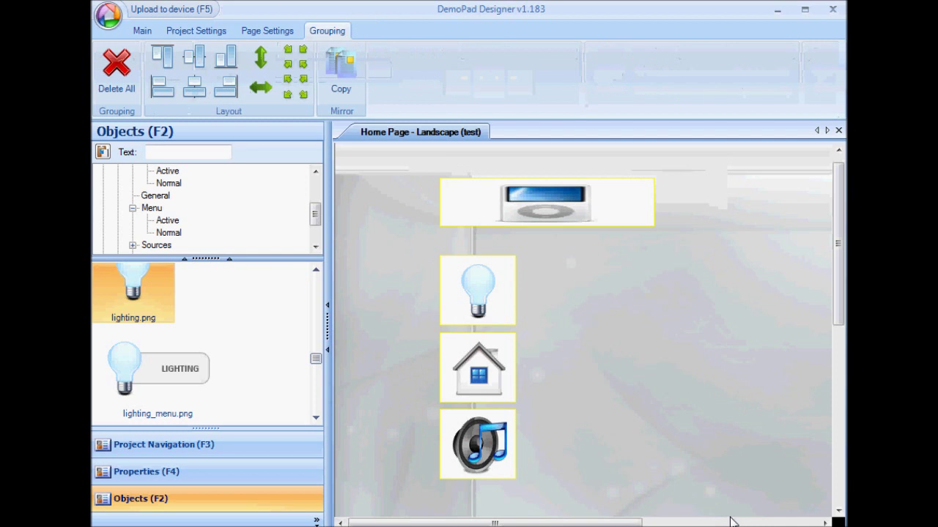
pyautogui.click(297, 99)
pyautogui.click(733, 281)
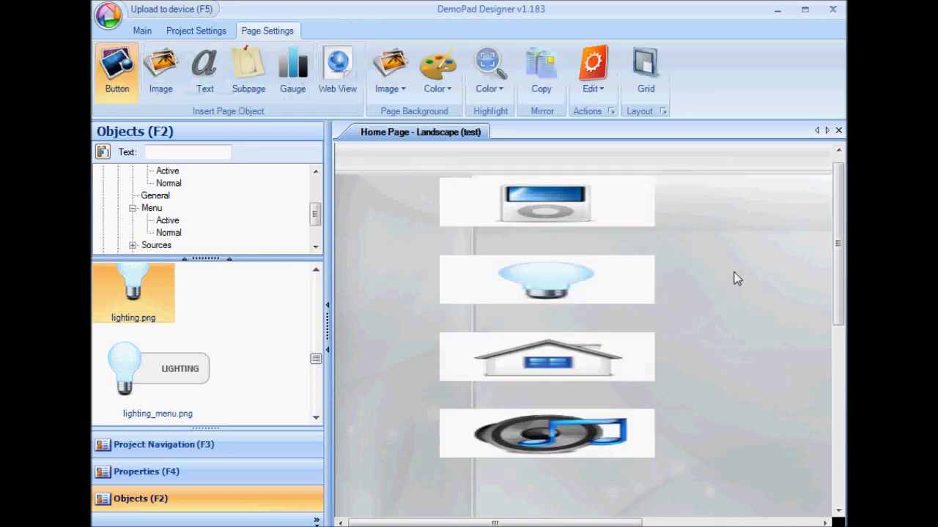
# Revert the iPod button to its original size and make all four buttons the same size as the smallest.
pyautogui.click(543, 204)
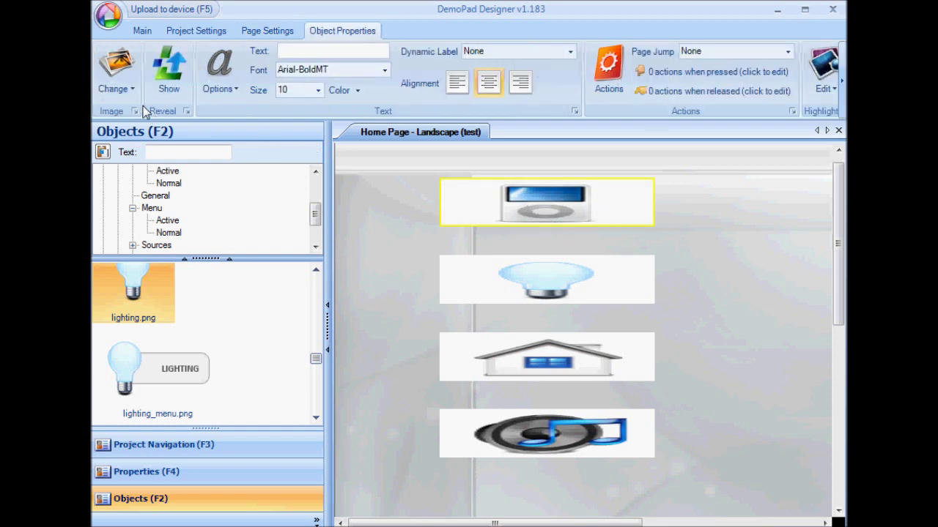
pyautogui.click(130, 90)
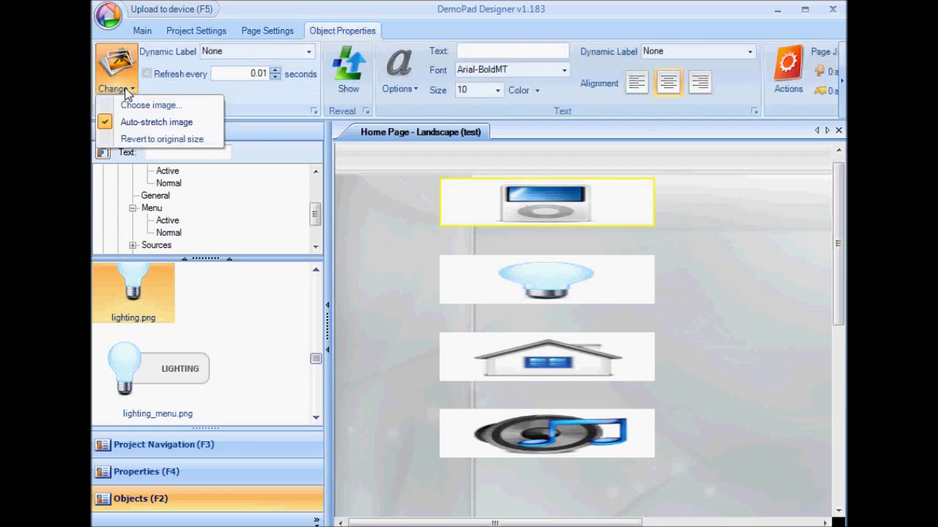
pyautogui.click(139, 140)
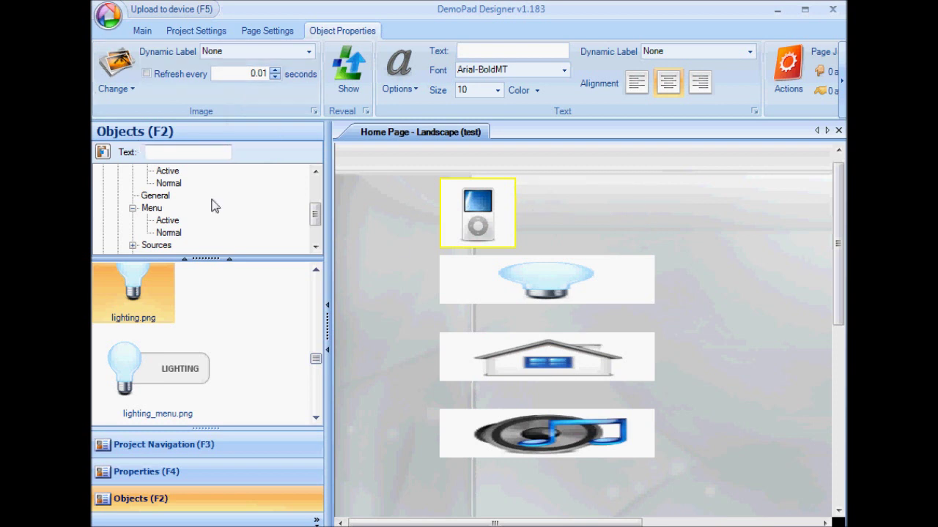
pyautogui.moveTo(412, 166); pyautogui.dragTo(708, 502)
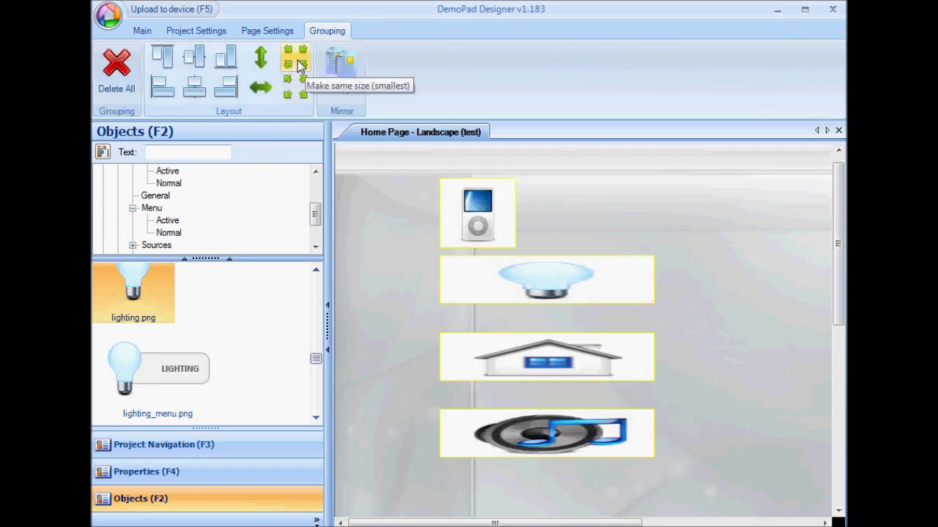
pyautogui.click(300, 66)
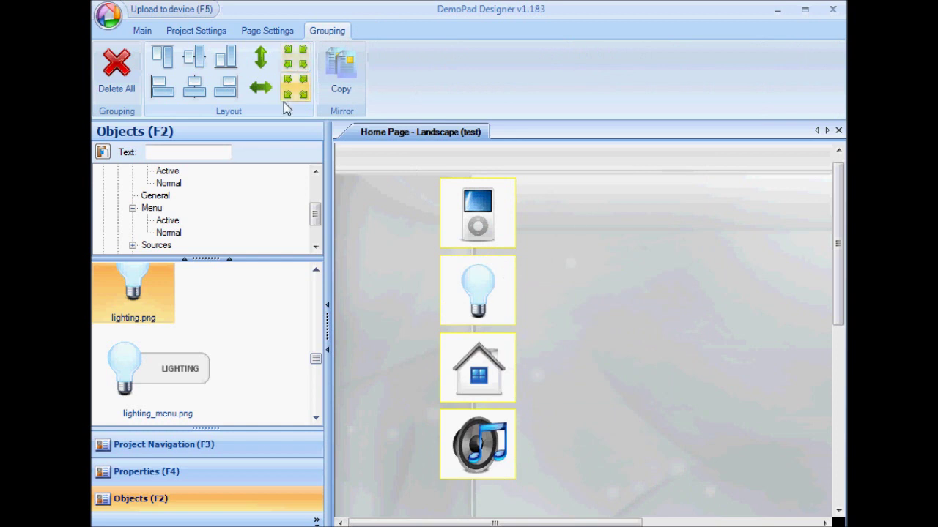
pyautogui.click(513, 240)
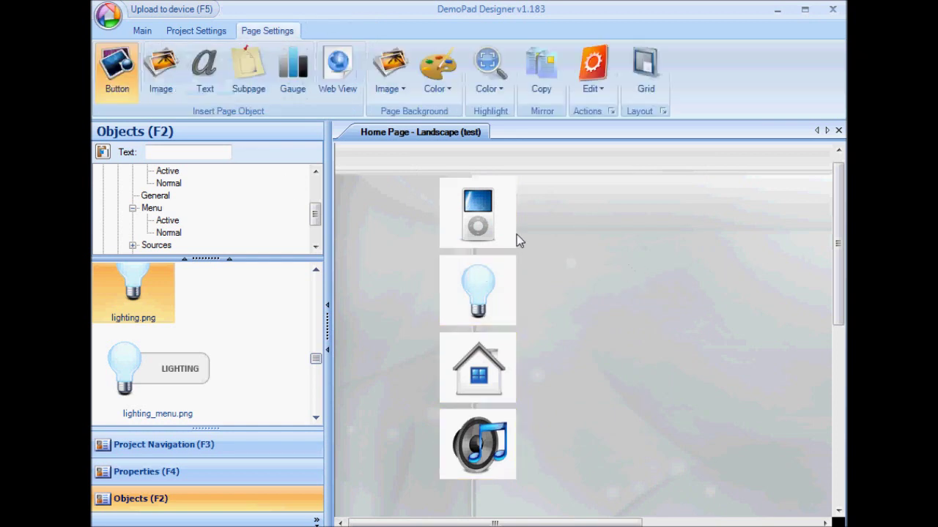
# Widen the iPod button to nearly three times its width and turn off auto-stretch for its image.
pyautogui.moveTo(515, 250); pyautogui.dragTo(650, 242)
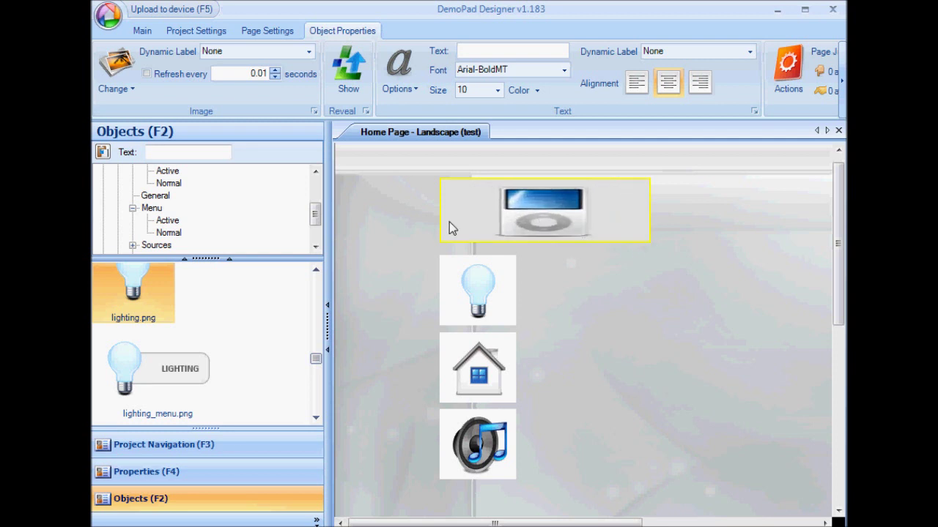
pyautogui.click(134, 89)
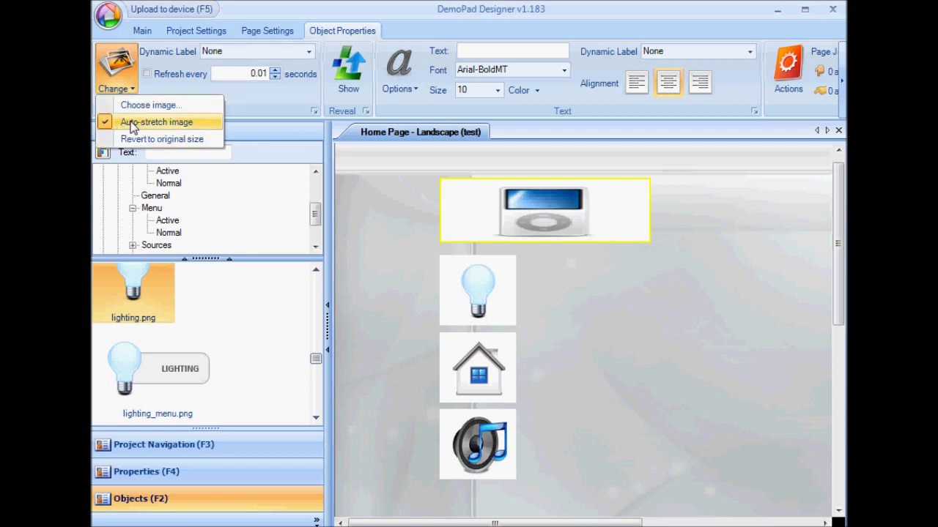
pyautogui.click(132, 122)
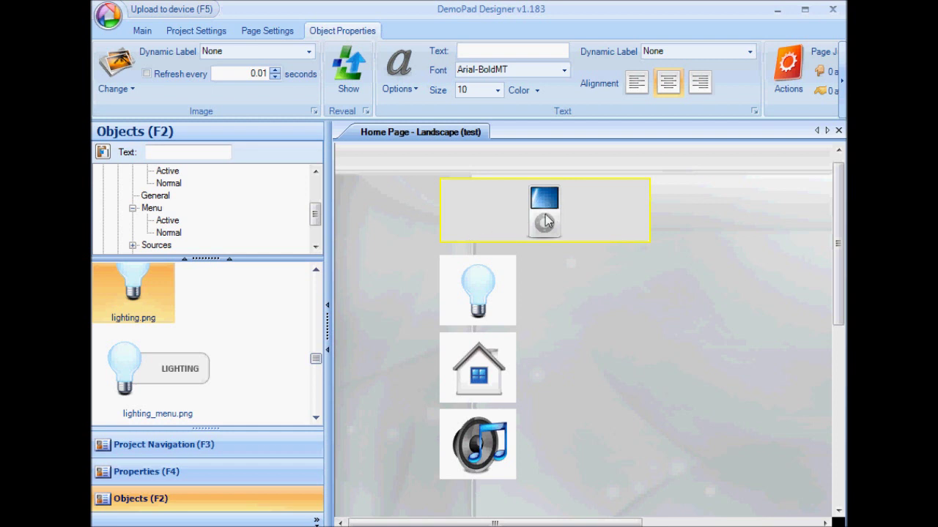
# Revert the widened iPod button to its original size and place it directly above the light bulb button, in line with the column.
pyautogui.moveTo(555, 221); pyautogui.dragTo(484, 218)
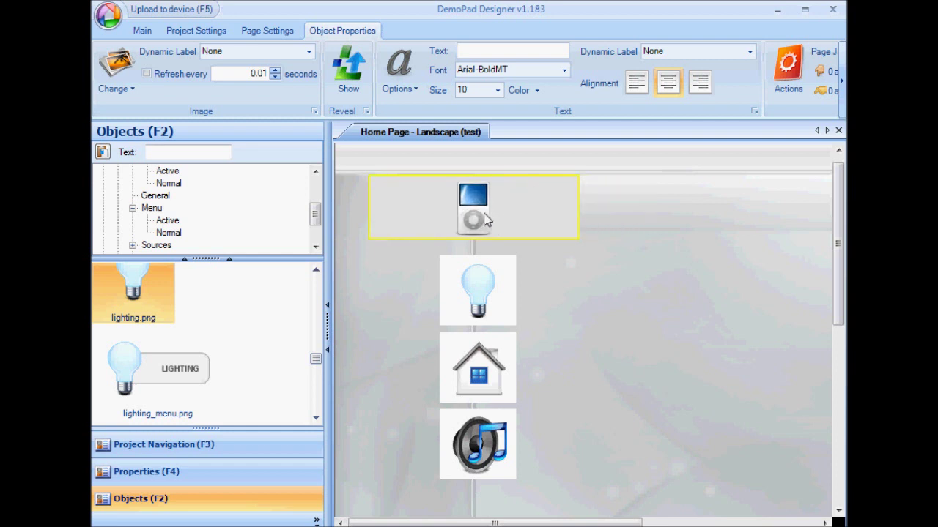
pyautogui.click(566, 275)
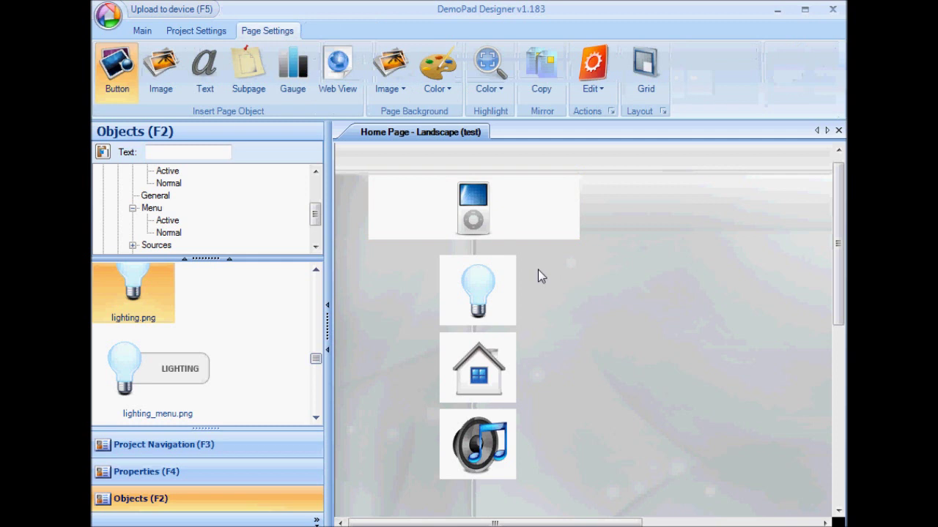
pyautogui.click(474, 209)
pyautogui.click(116, 74)
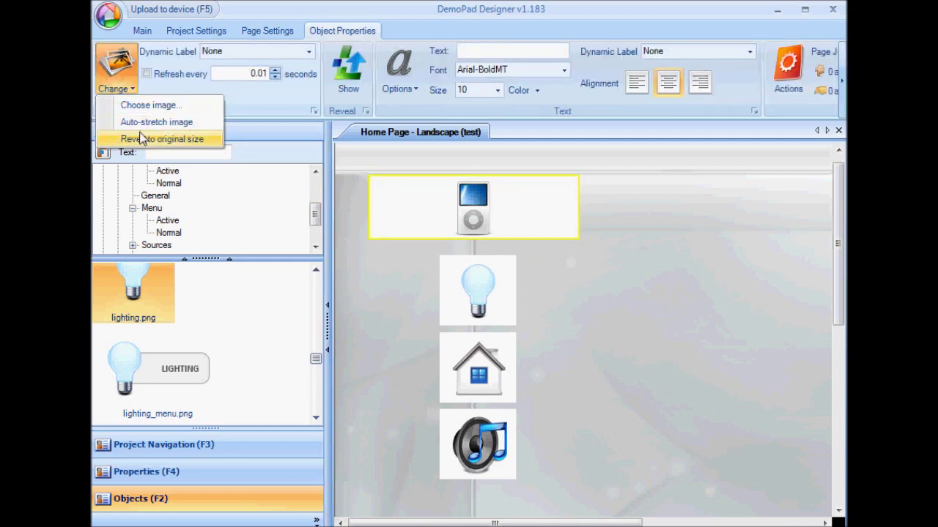
pyautogui.click(141, 138)
pyautogui.moveTo(380, 187); pyautogui.dragTo(457, 209)
pyautogui.click(565, 203)
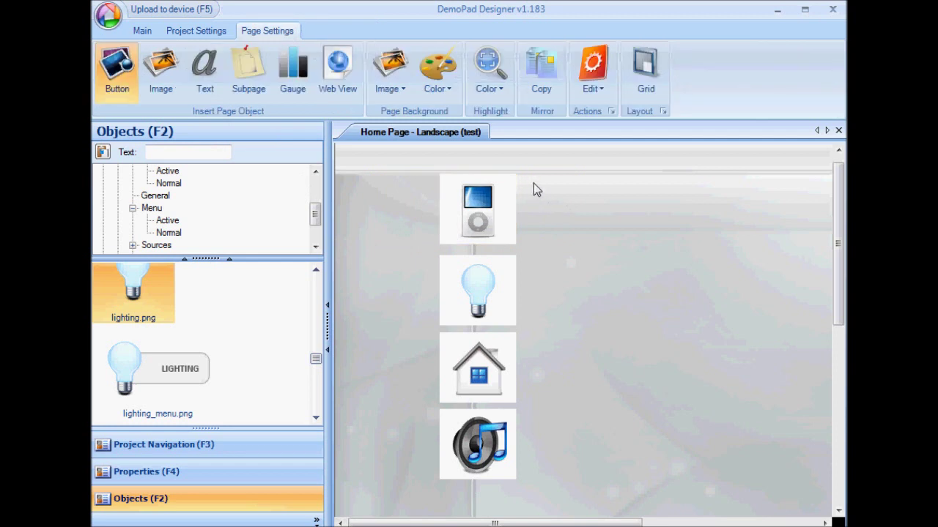
# Show the page's layout grid, set its size to 15 pixels and turn on Snap to Grid.
pyautogui.click(647, 67)
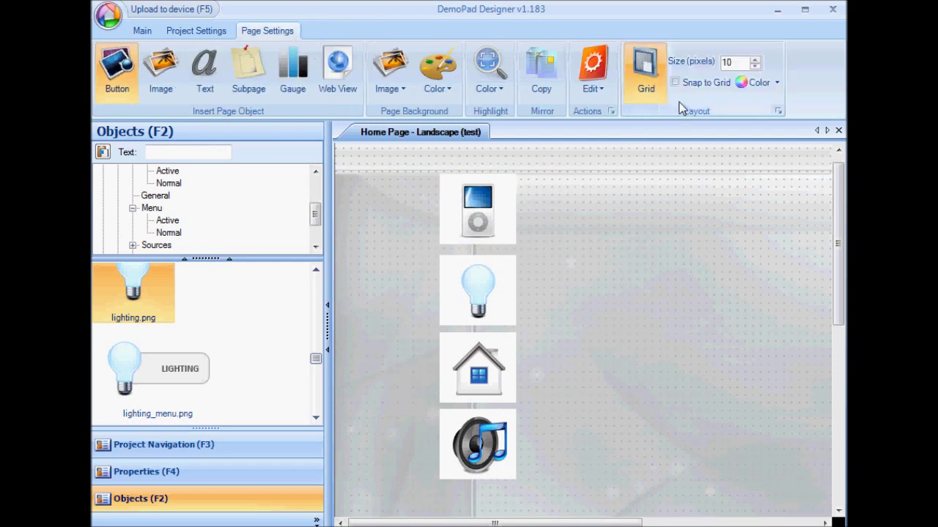
pyautogui.click(754, 62)
pyautogui.click(754, 62)
pyautogui.click(755, 61)
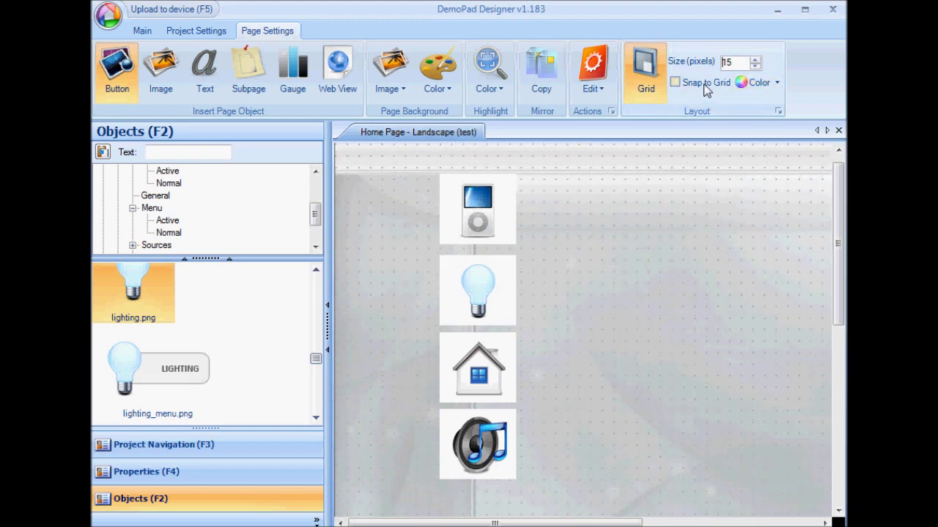
# Move the iPod, light bulb, house and music buttons one by one onto the background's darker left strip as an evenly spaced, grid-snapped column.
pyautogui.moveTo(490, 213); pyautogui.dragTo(425, 227)
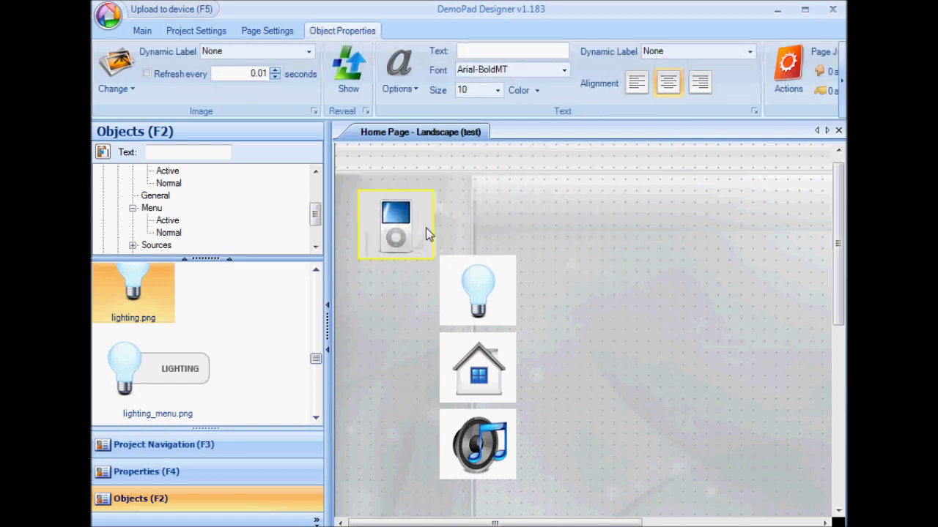
pyautogui.moveTo(488, 290); pyautogui.dragTo(408, 307)
pyautogui.moveTo(481, 382); pyautogui.dragTo(399, 403)
pyautogui.moveTo(478, 444); pyautogui.dragTo(395, 470)
pyautogui.click(585, 335)
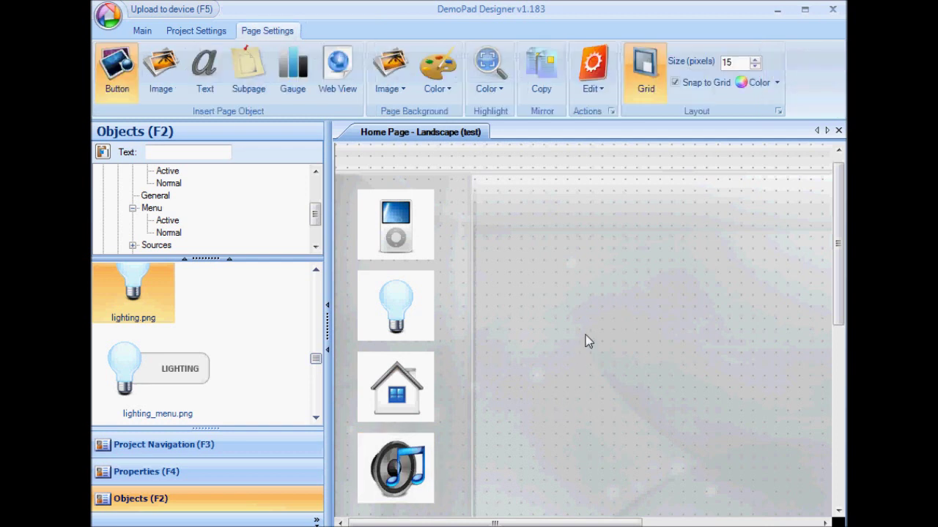
# Delete the iPod button from the page permanently.
pyautogui.click(430, 246)
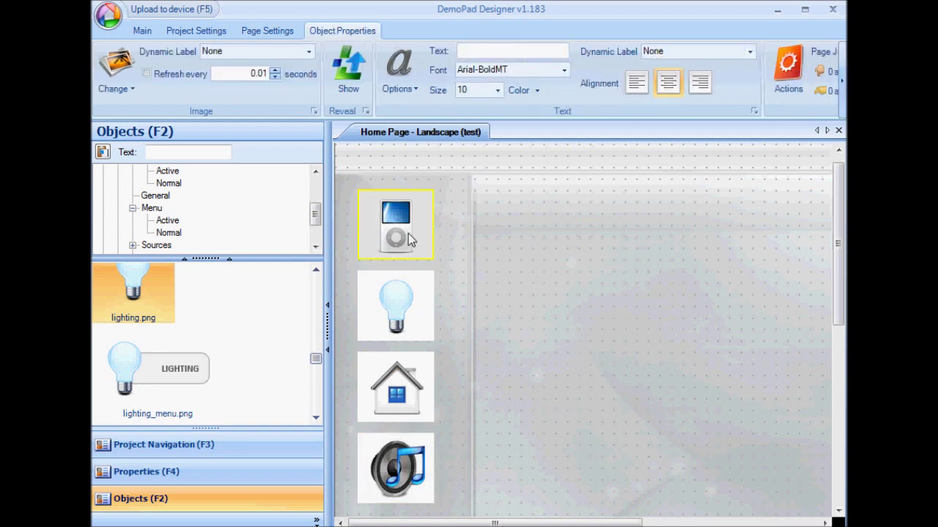
pyautogui.press('Delete')
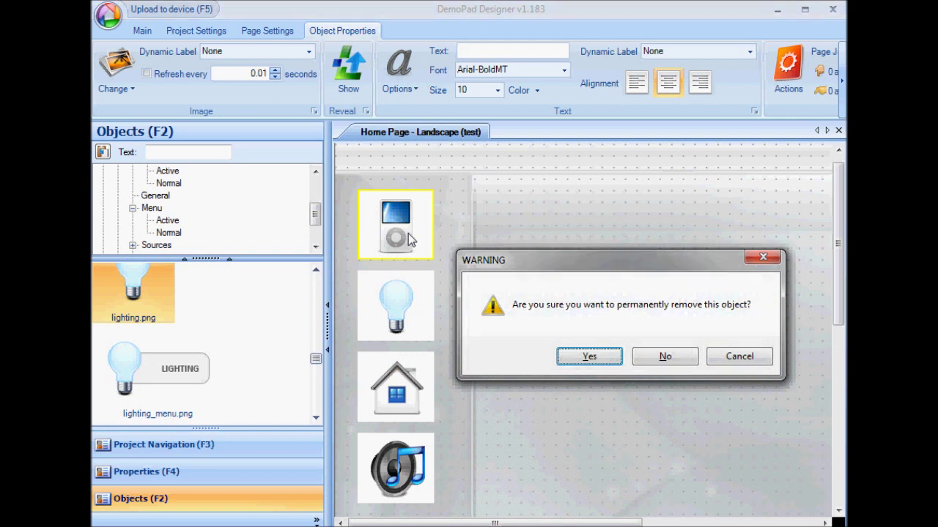
pyautogui.press('Return')
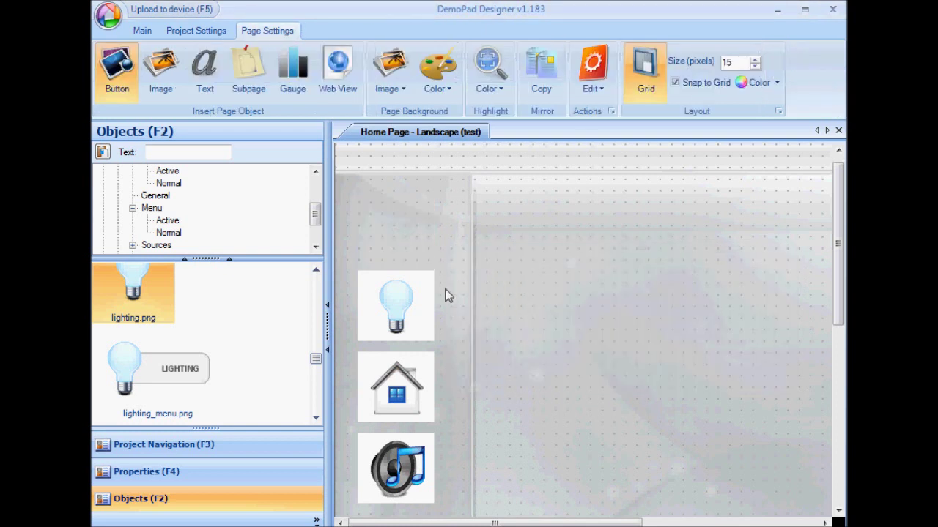
# Select the light bulb and music buttons together and move them up and right into the background's main area, leaving the house button in place.
pyautogui.click(405, 300)
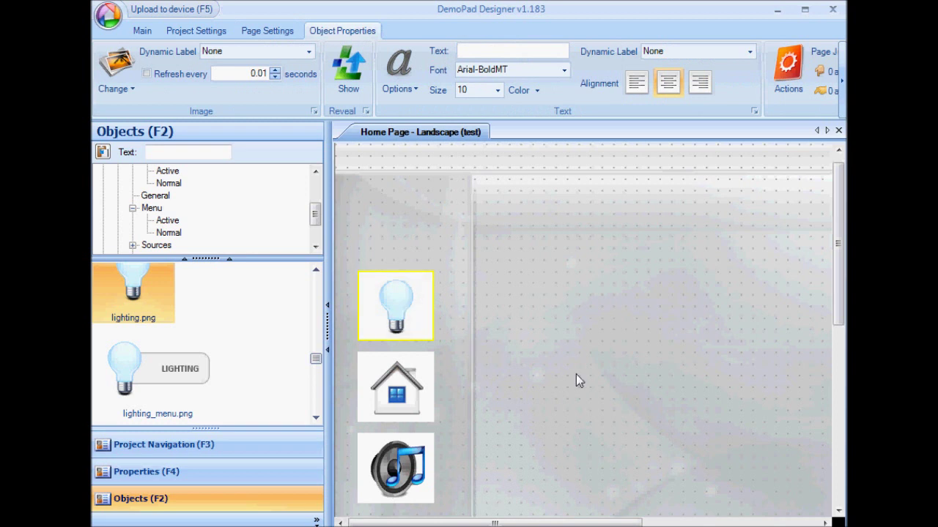
pyautogui.keyDown('ctrl'); pyautogui.click(395, 470); pyautogui.keyUp('ctrl')
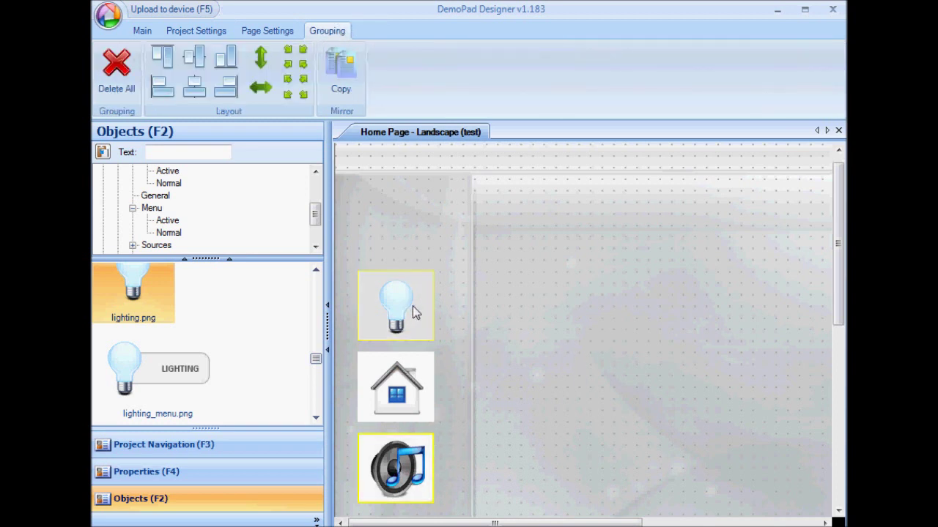
pyautogui.moveTo(414, 310); pyautogui.dragTo(562, 232)
pyautogui.click(615, 282)
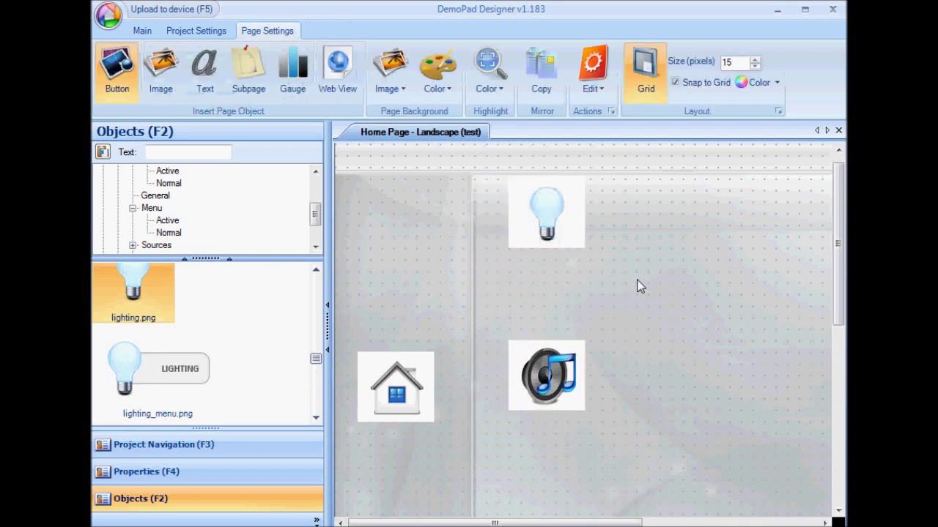